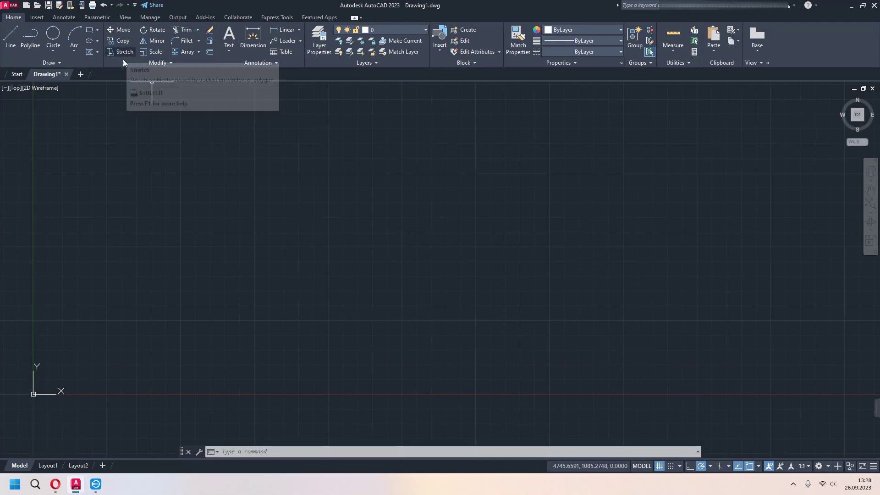
Draw a wide rectangle by picking two opposite corners in the upper middle of the canvas.
left_click(89, 31)
left_click(214, 180)
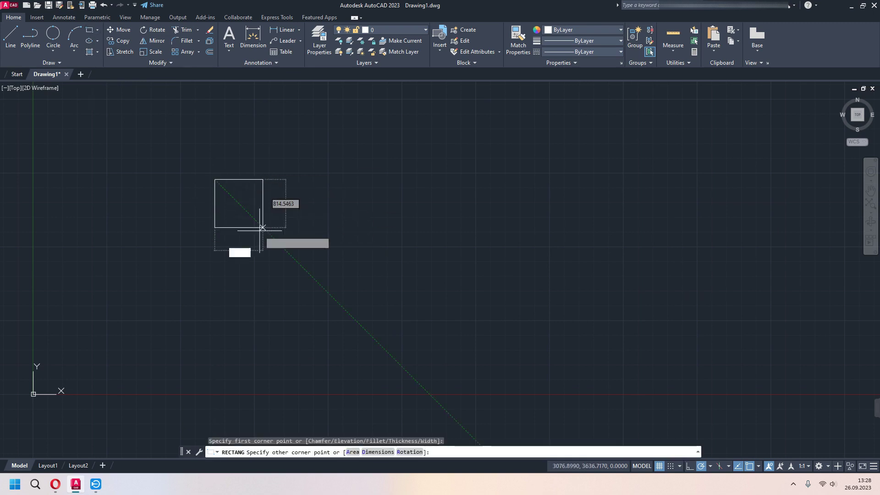
left_click(480, 322)
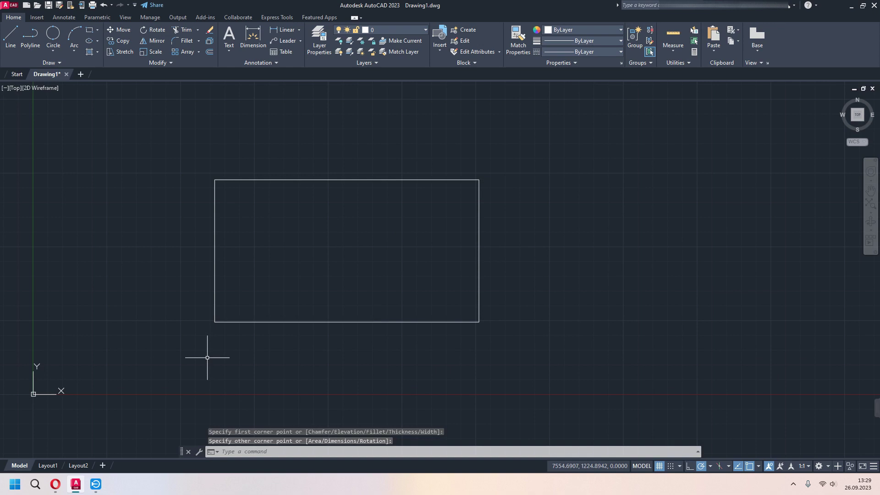
Start STRETCH and try several crossing windows near the rectangle, cancelling the first two.
left_click(124, 52)
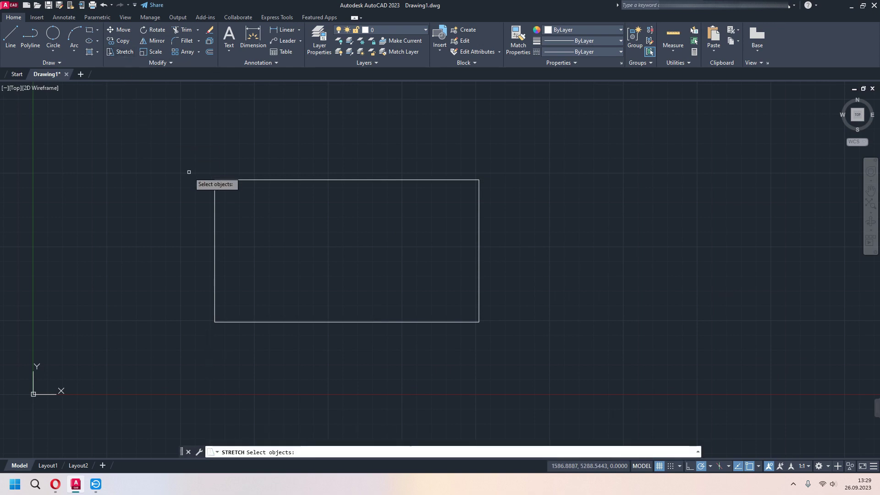
left_click(554, 136)
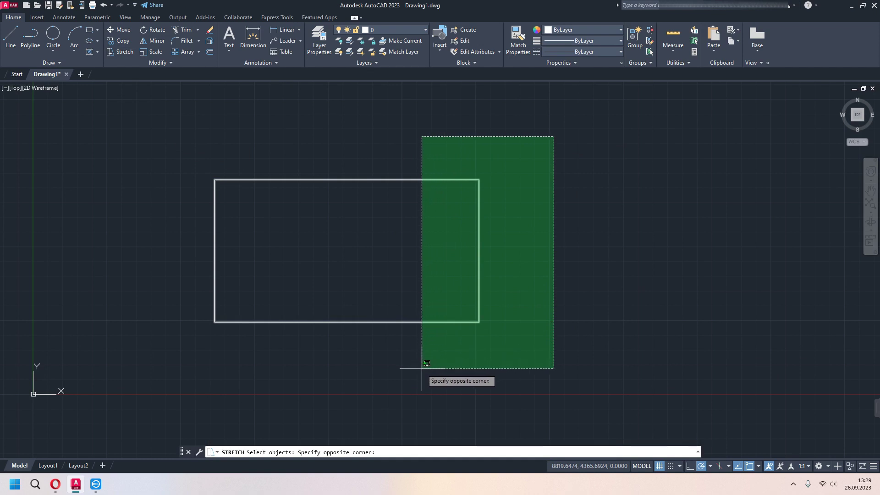
key("Escape")
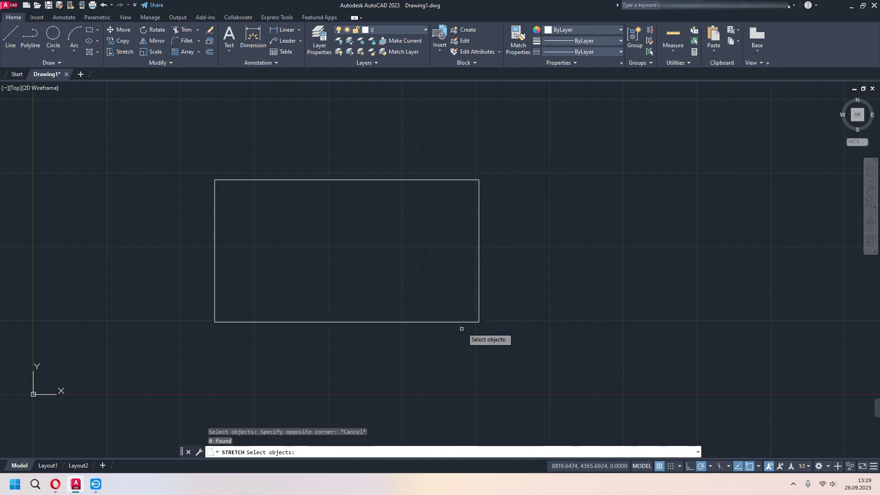
left_click(542, 123)
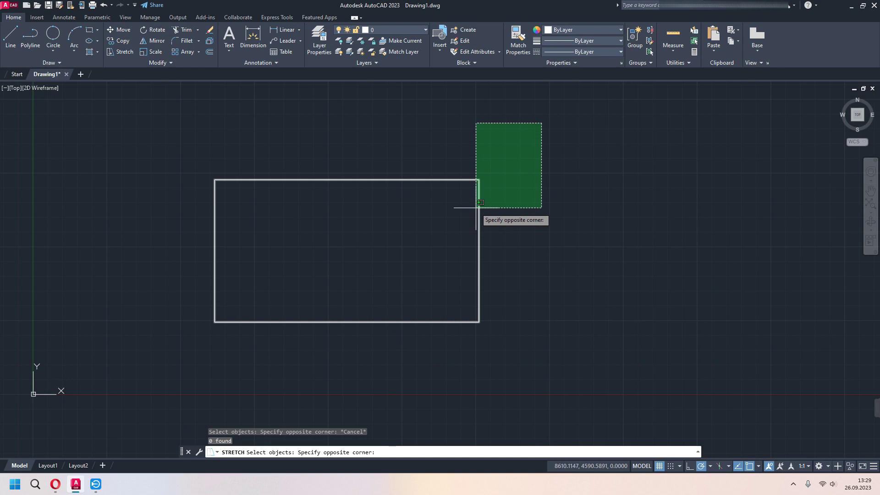
key("Escape")
left_click(169, 131)
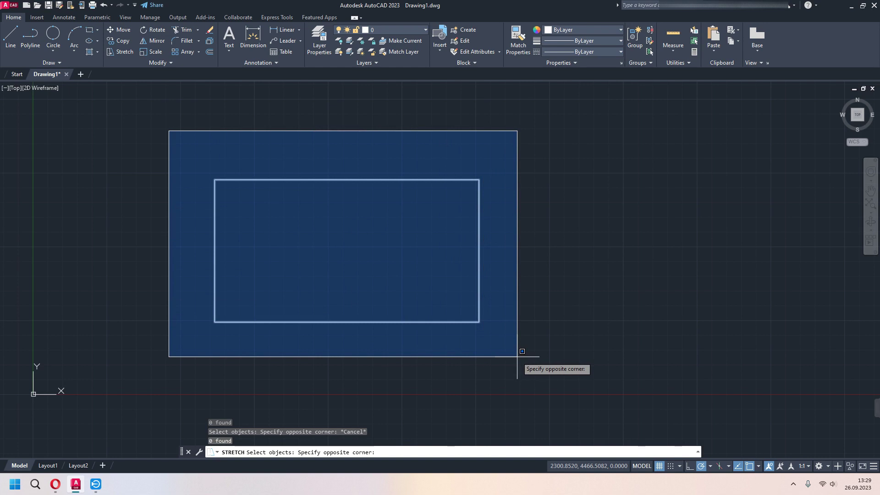
Crossing-select the rectangle from its top-right corner, then cancel STRETCH without changing it.
key("Escape")
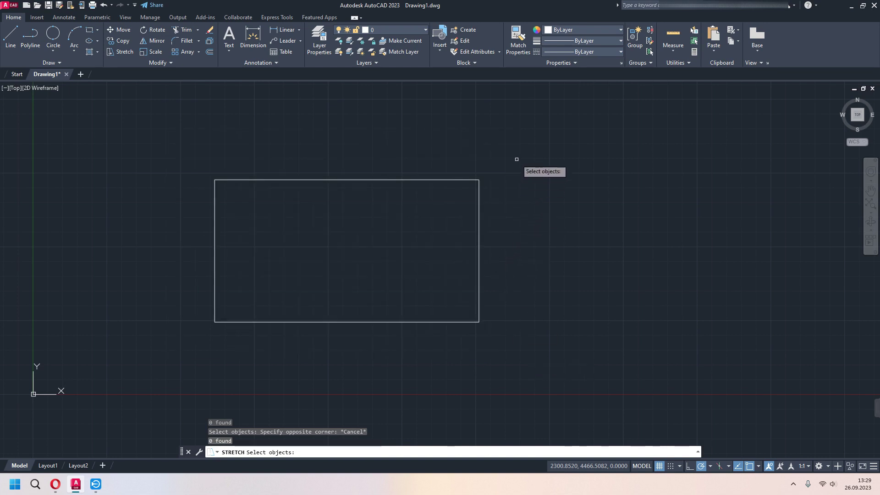
left_click(527, 148)
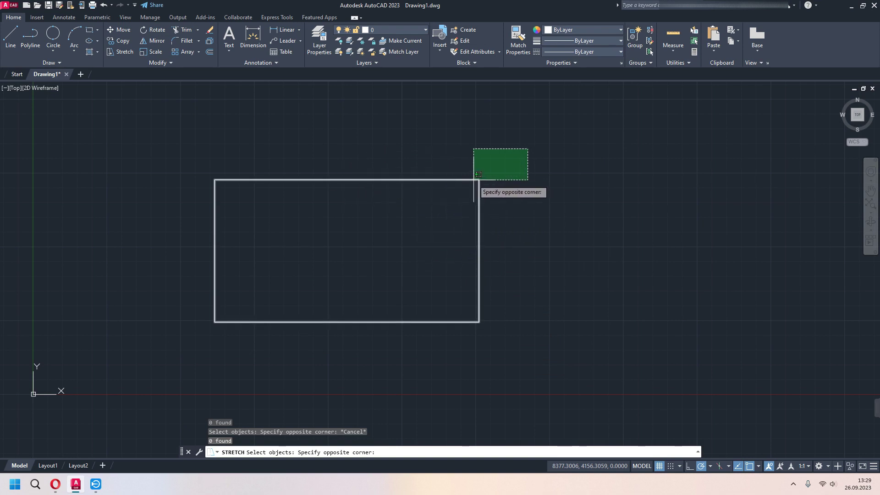
left_click(179, 204)
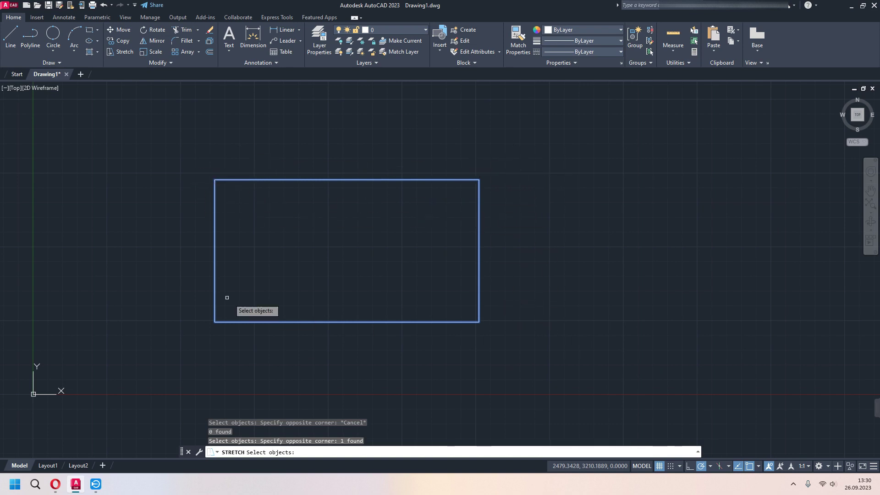
key("Escape")
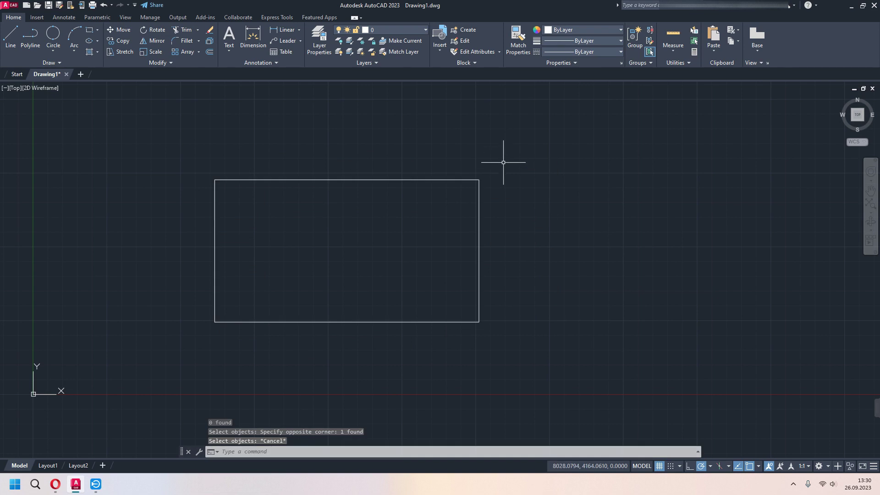
type("S")
key("Return")
left_click(523, 144)
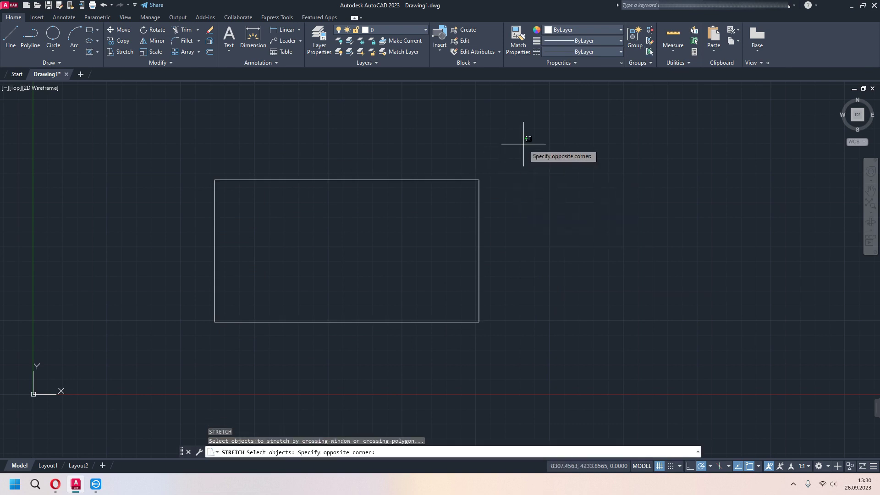
left_click(170, 215)
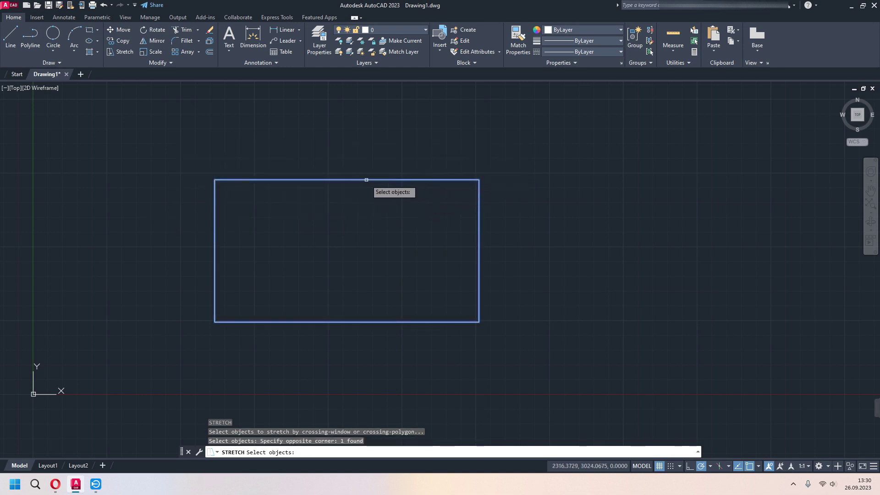
key("Return")
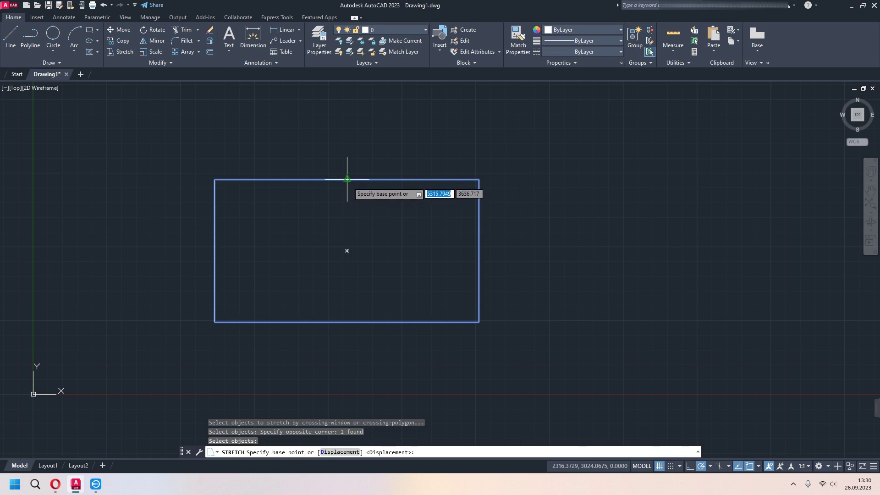
left_click(347, 179)
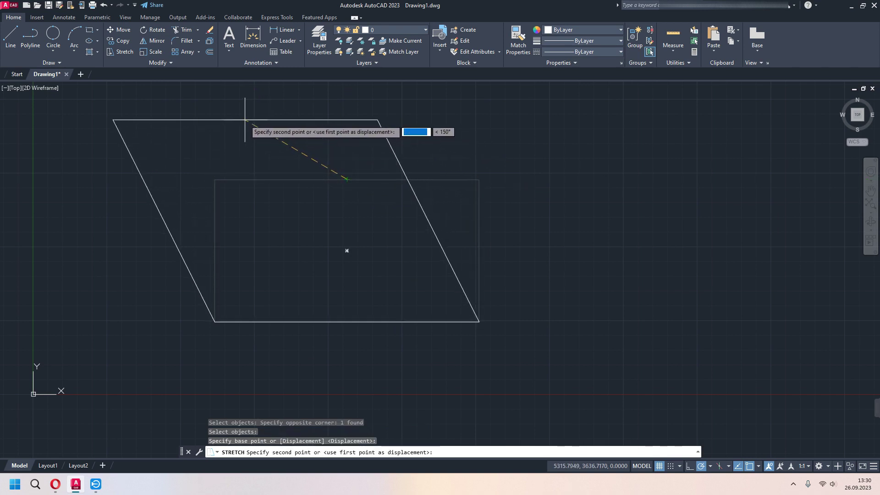
left_click(202, 104)
mouse_move(369, 226)
middle_mouse_down()
mouse_move(450, 261)
mouse_move(370, 212)
middle_mouse_up()
type("u")
key("Return")
type("u")
key("Return")
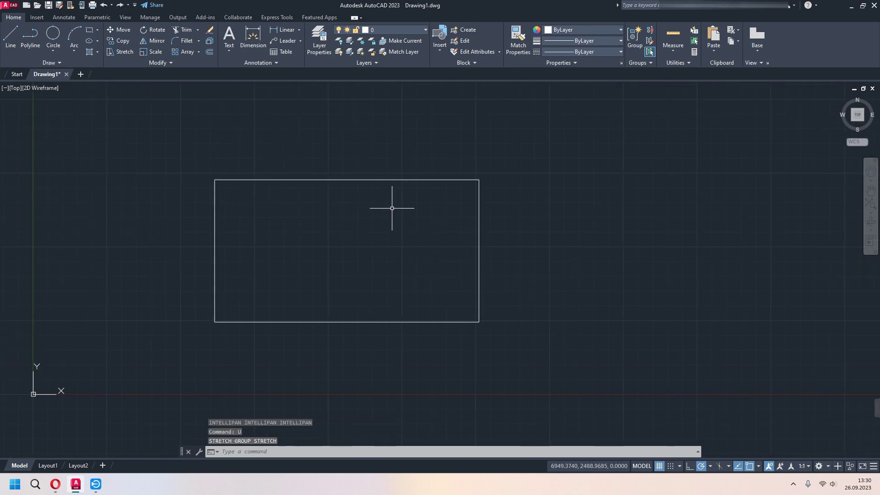
Stretch the crossing-selected top edge from its midpoint 1000 units at 150°.
type("s")
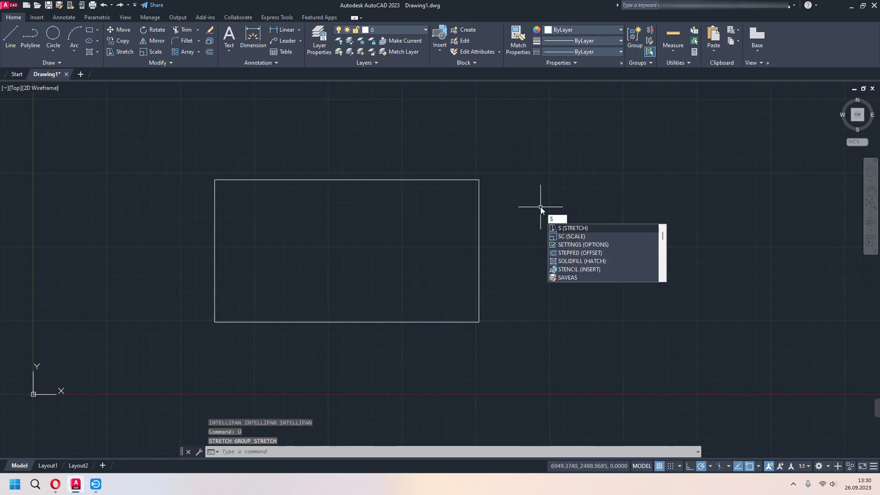
key("Return")
left_click(532, 148)
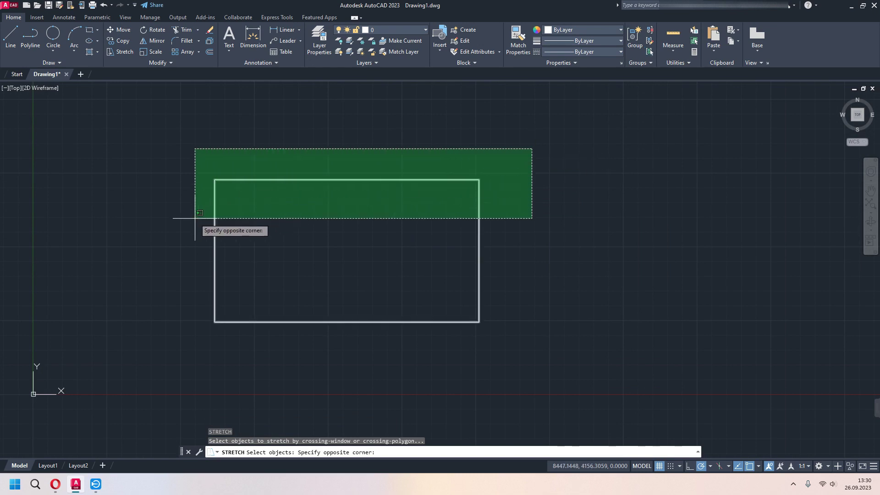
left_click(144, 219)
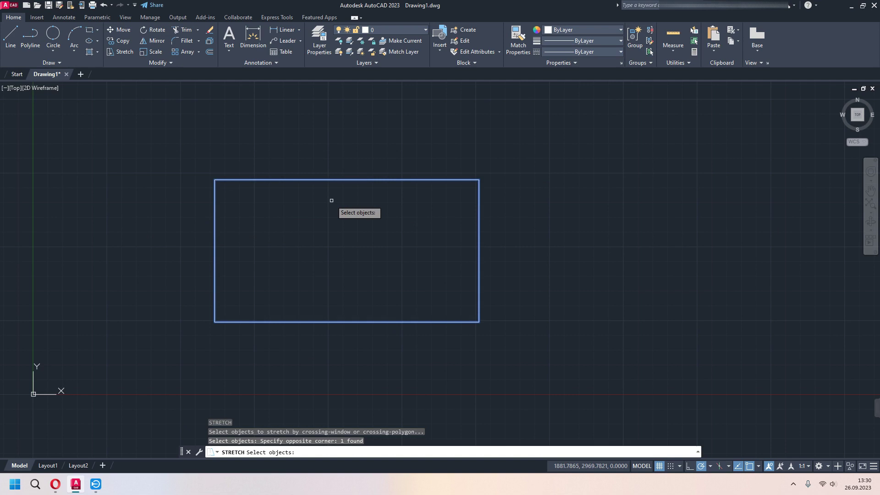
key("Return")
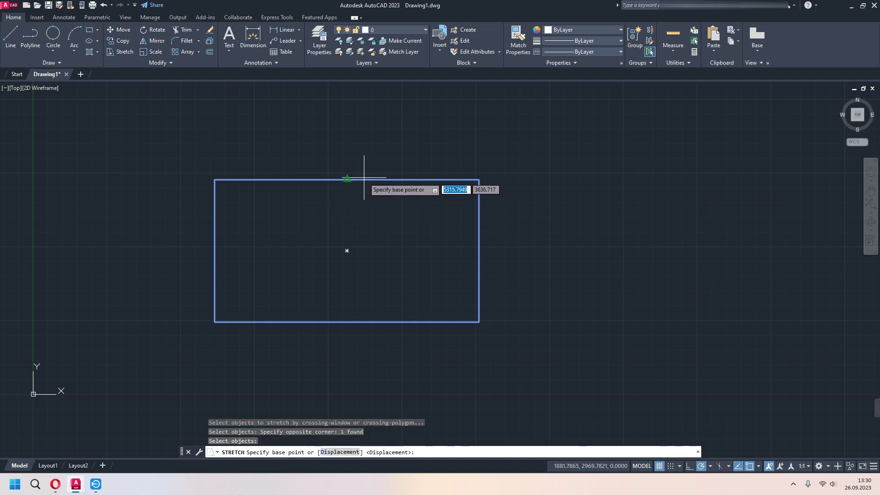
left_click(347, 179)
type("1000")
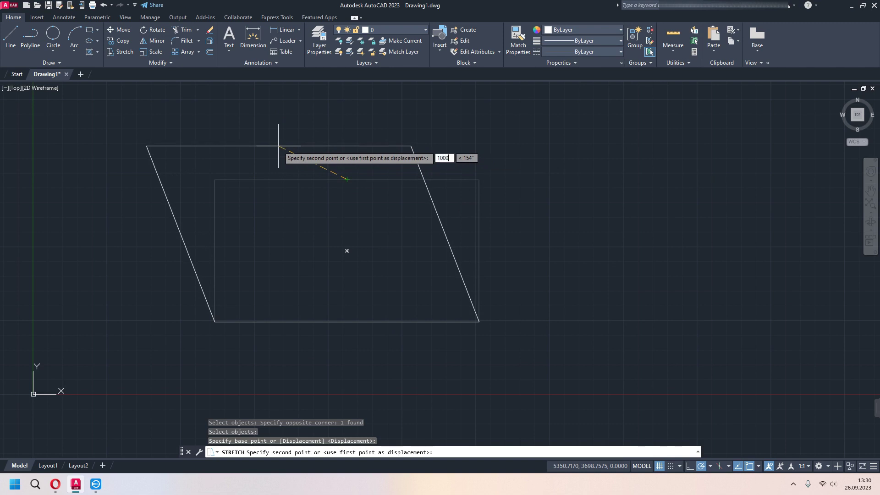
key("Tab")
type("50")
key("Return")
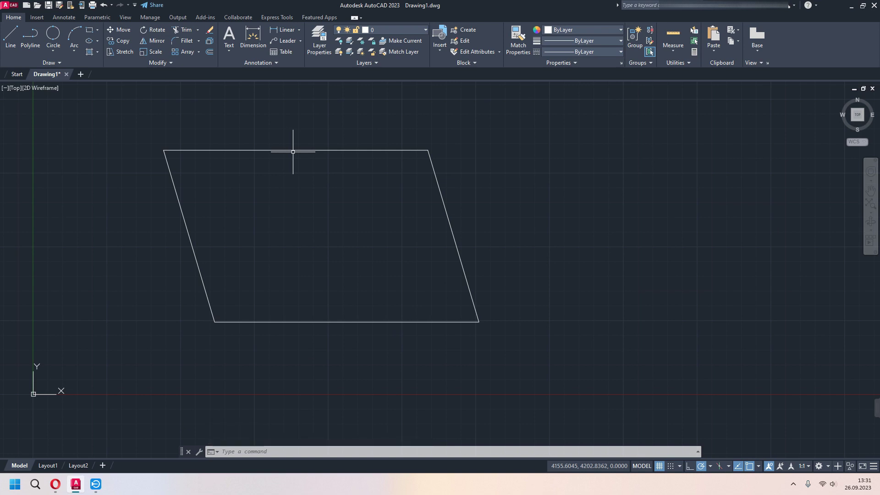
Draw a closed L-shaped outline with LINE to the right of the parallelogram.
middle_click_drag(293, 151, 169, 213)
scroll(170, 214, "down", 2)
middle_click_drag(373, 287, 346, 279)
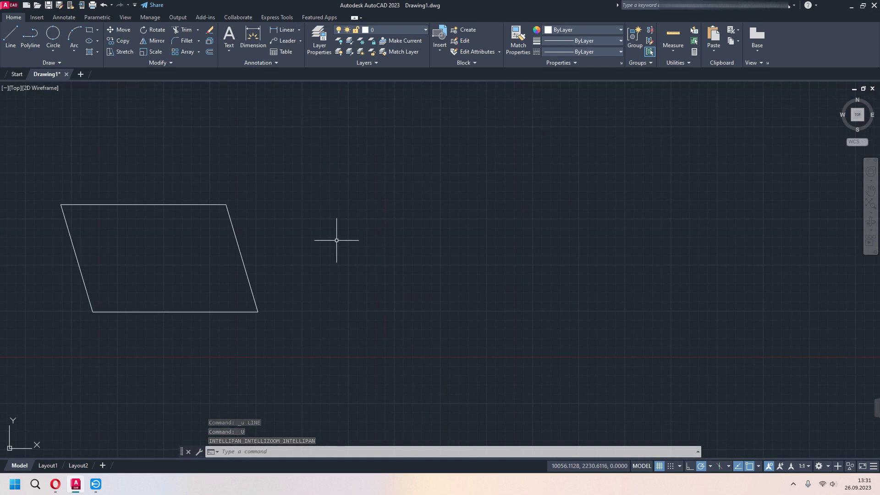
left_click(10, 38)
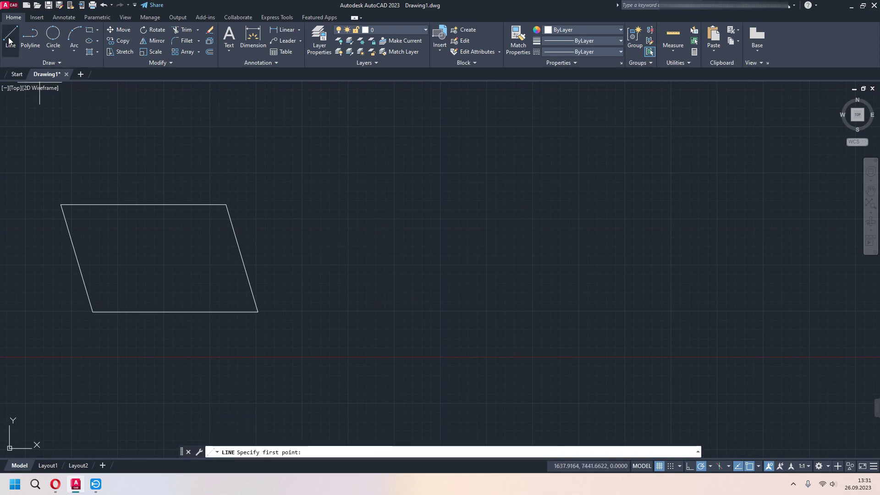
left_click(362, 309)
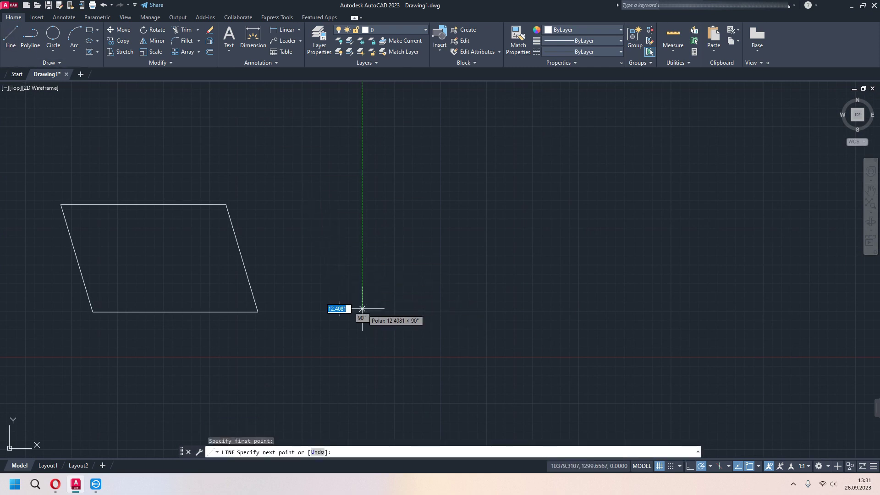
left_click(420, 213)
left_click(419, 94)
left_click(544, 94)
left_click(545, 309)
left_click(363, 309)
key("Return")
middle_click_drag(531, 309, 498, 330)
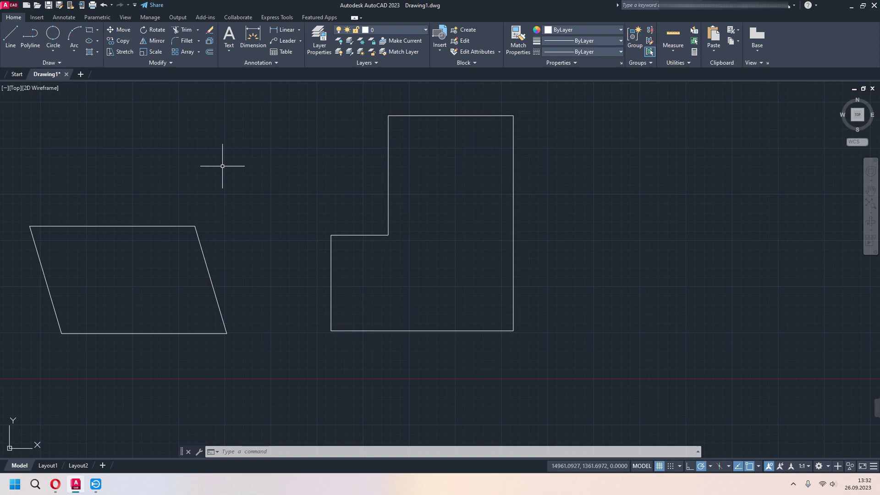
Stretch the L-shape's crossing-selected lower-left edges rightward from a left-edge base point.
left_click(126, 51)
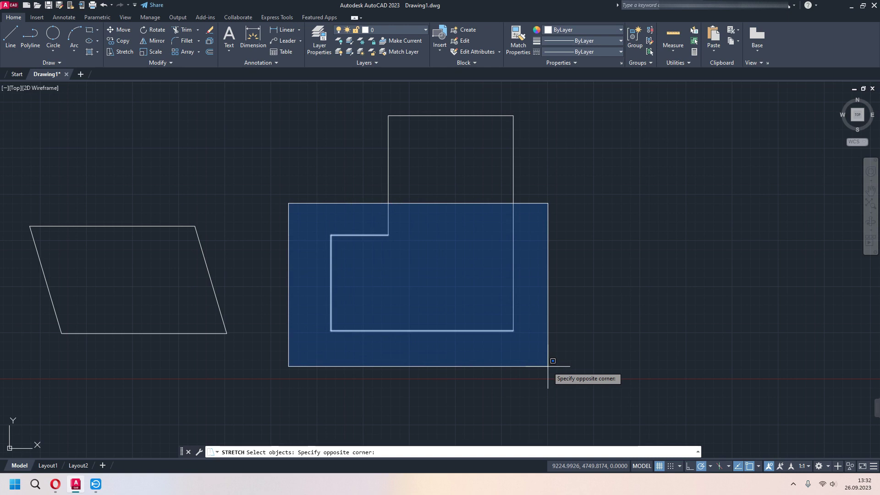
key("Escape")
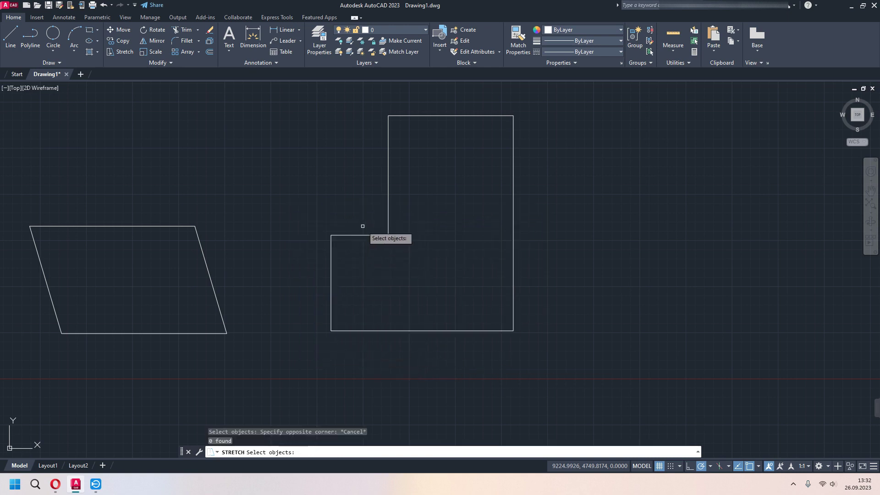
left_click(370, 208)
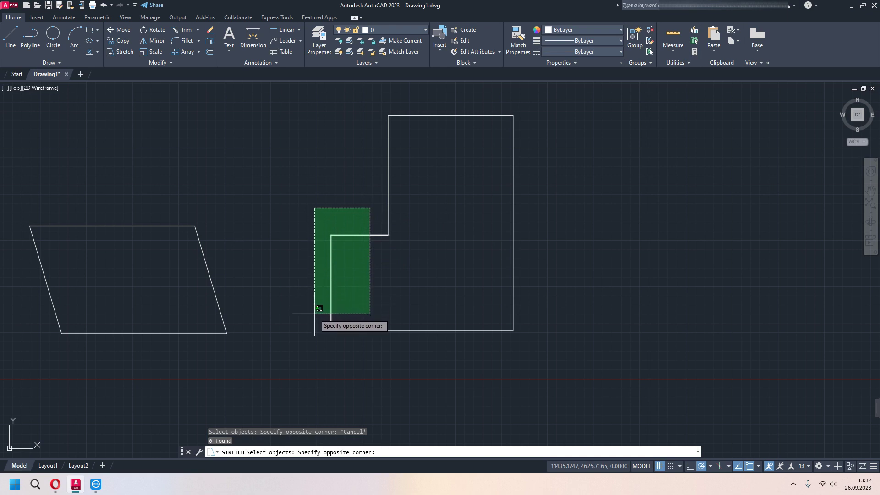
left_click(303, 349)
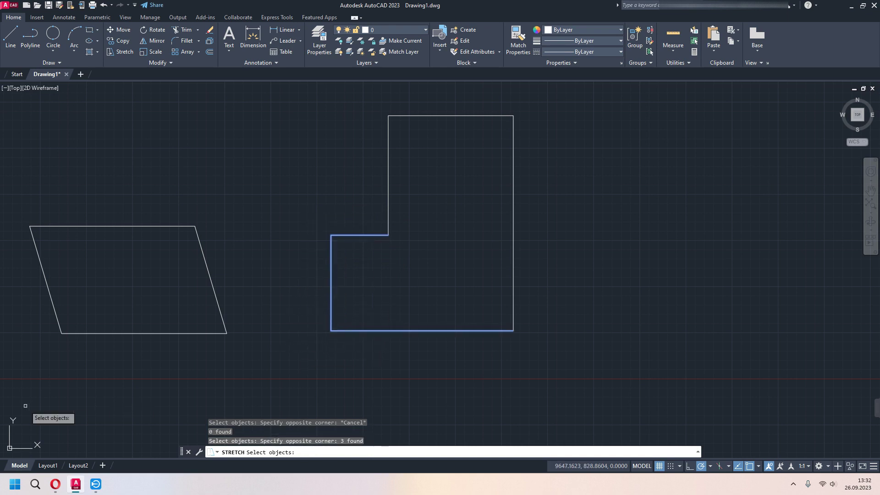
key("Return")
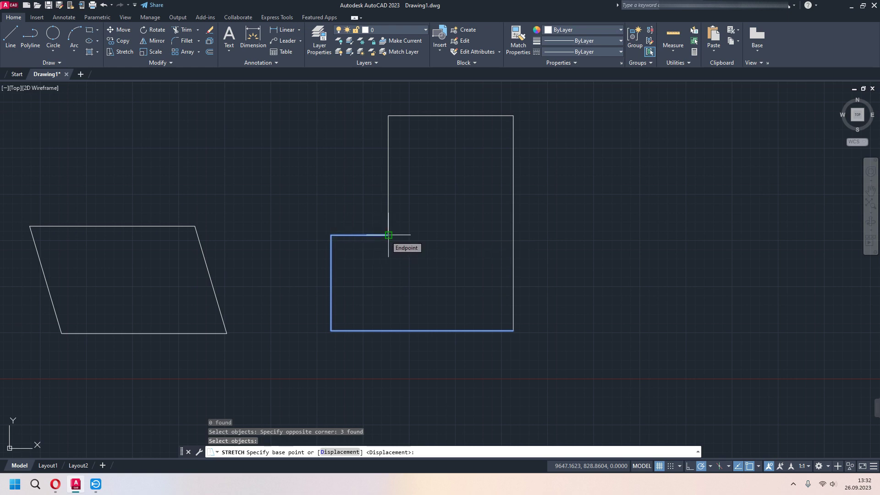
left_click(331, 282)
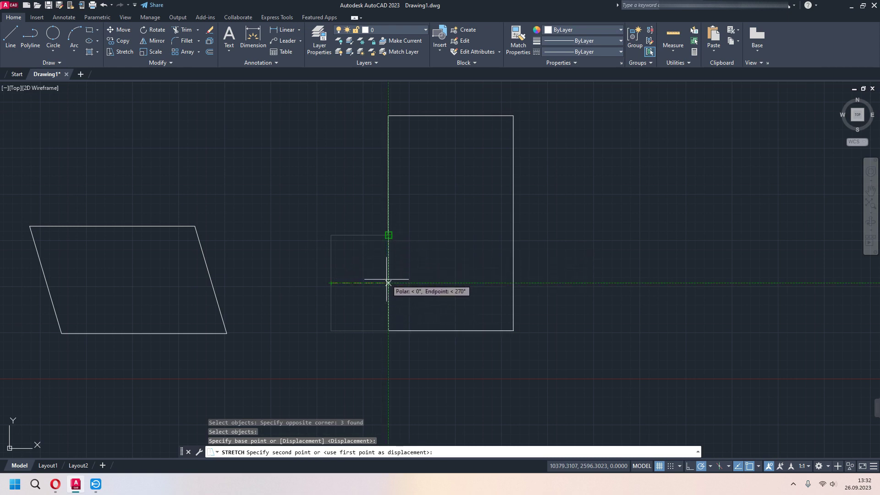
left_click(389, 283)
scroll(393, 235, "up", 5)
scroll(393, 239, "up", 3)
scroll(381, 233, "down", 7)
scroll(367, 229, "down", 2)
Undo that stretch and redo it, snapping the lower-left edges flush with the upper part.
type("u")
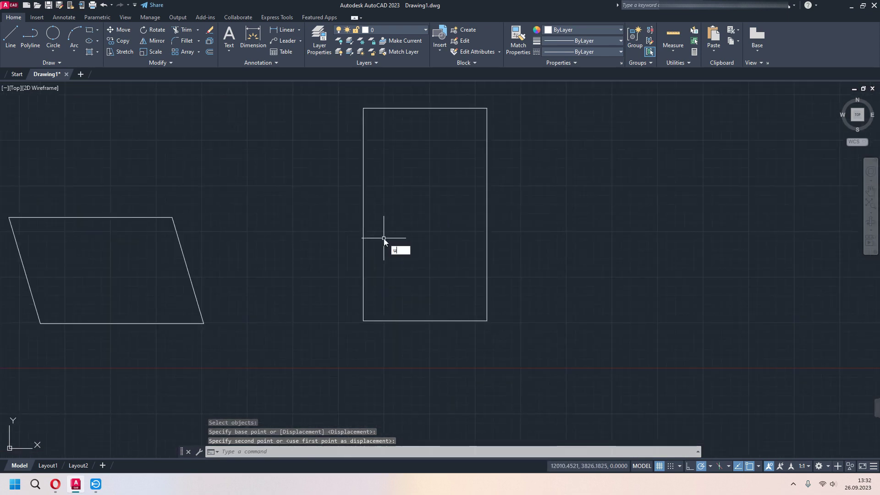
key("Return")
key("Return")
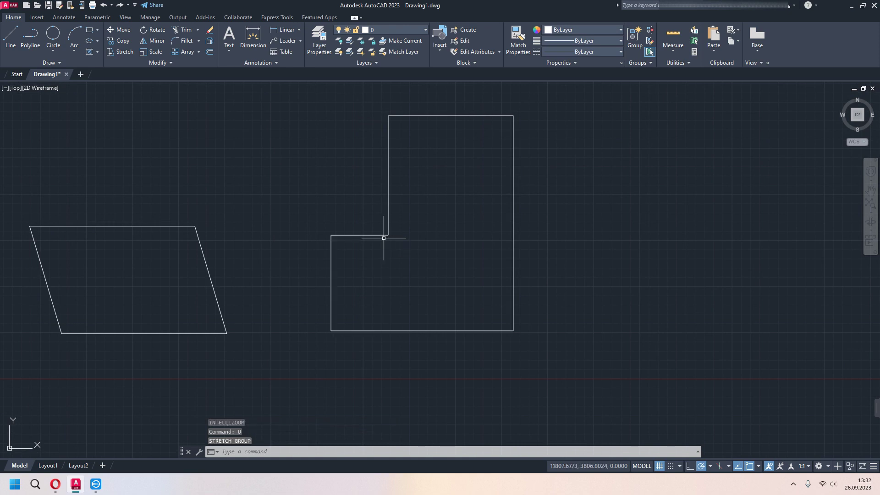
left_click(121, 51)
left_click(365, 201)
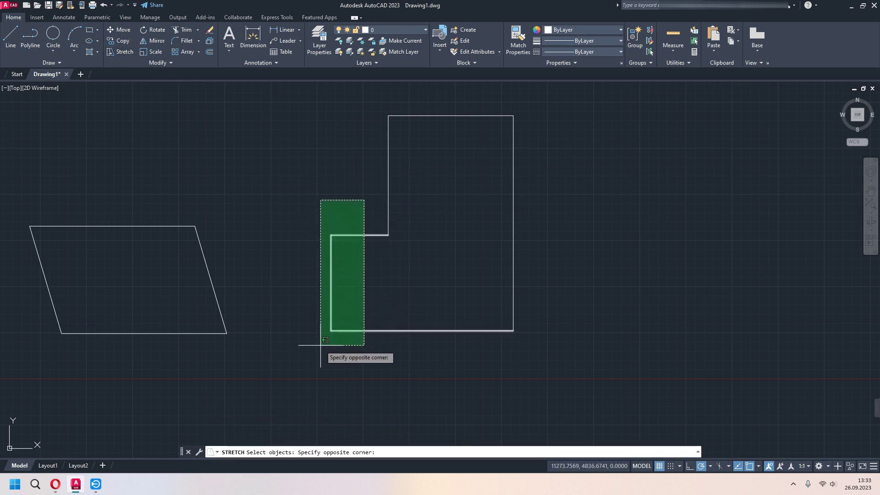
left_click(293, 361)
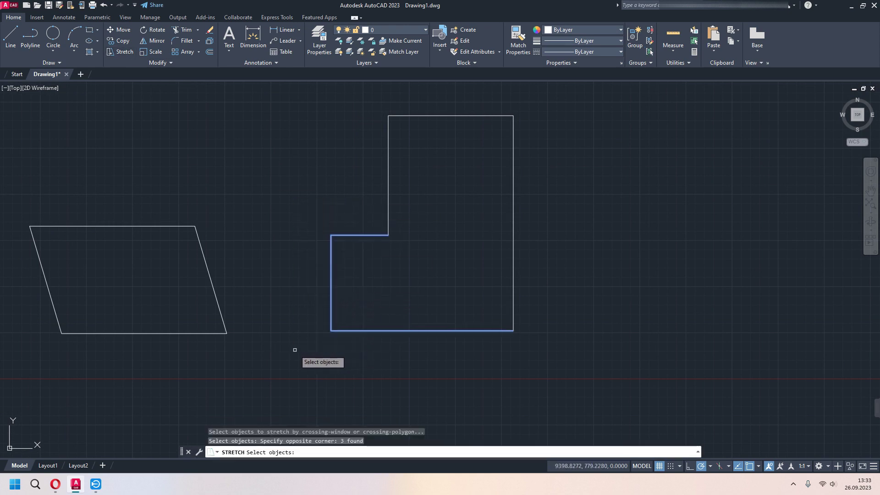
key("Return")
left_click(331, 235)
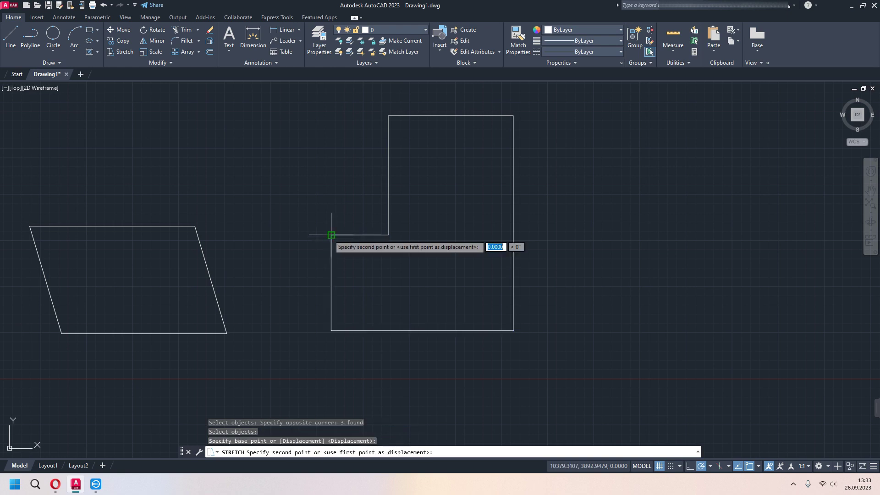
left_click(388, 236)
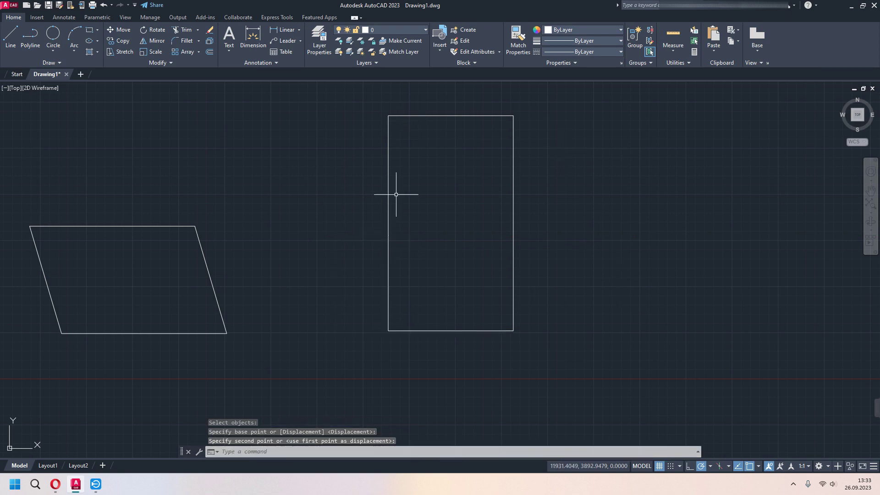
mouse_move(391, 316)
middle_mouse_down()
mouse_move(458, 317)
mouse_move(207, 294)
middle_mouse_up()
scroll(457, 317, "down", 2)
Draw a second wide rectangle in an empty area beside the tall rectangle.
left_click(90, 30)
middle_click_drag(393, 248, 305, 252)
left_click(259, 205)
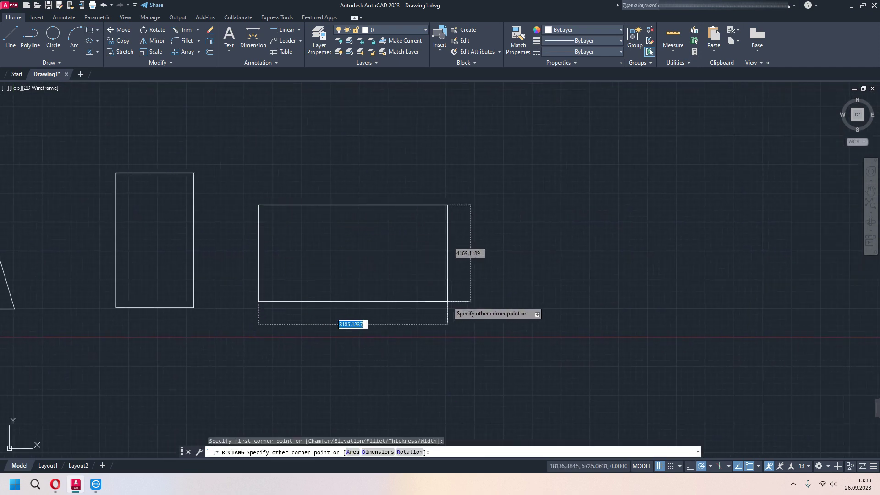
left_click(450, 301)
scroll(481, 261, "up", 4)
middle_click_drag(499, 263, 625, 275)
scroll(625, 275, "down", 2)
middle_click_drag(571, 263, 583, 267)
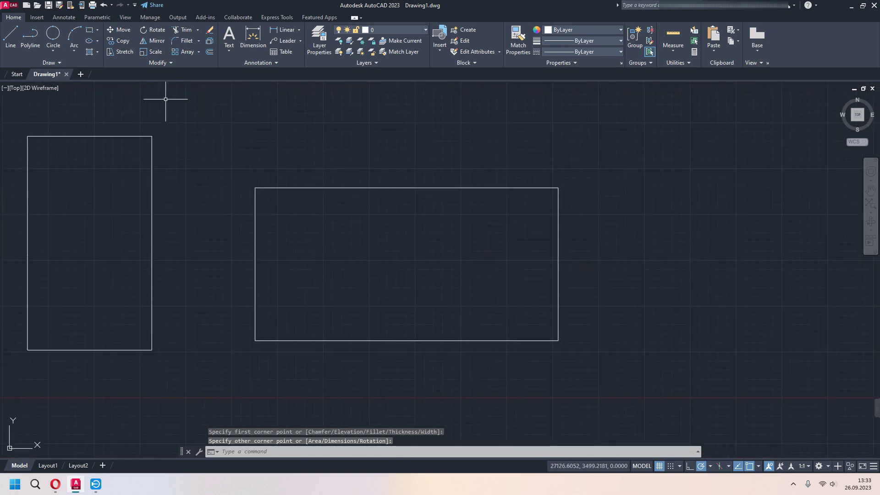
Stretch the new rectangle's top-right corner left along the top edge so its right side slants.
left_click(125, 51)
middle_click_drag(360, 188, 280, 189)
left_click(543, 140)
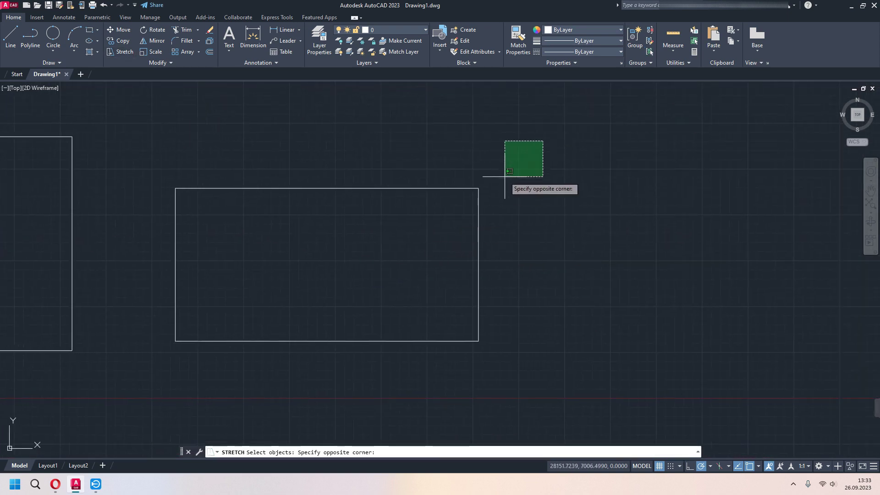
left_click(358, 239)
key("Return")
left_click(479, 188)
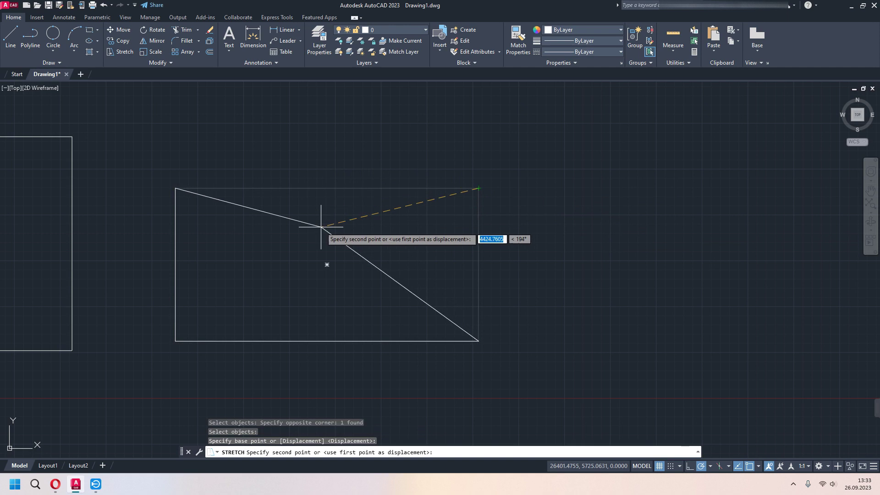
left_click(327, 188)
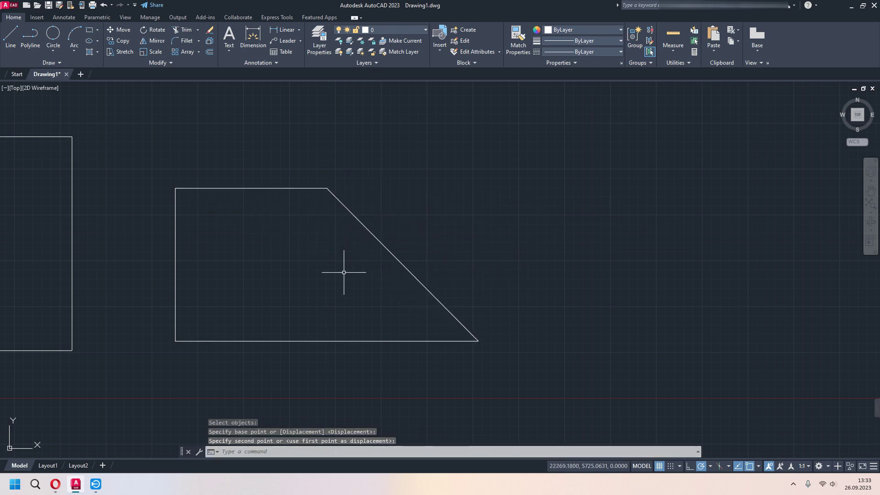
left_click(122, 50)
Stretch the top-left corner onto the top apex to form a triangle, then zoom out.
left_click(251, 153)
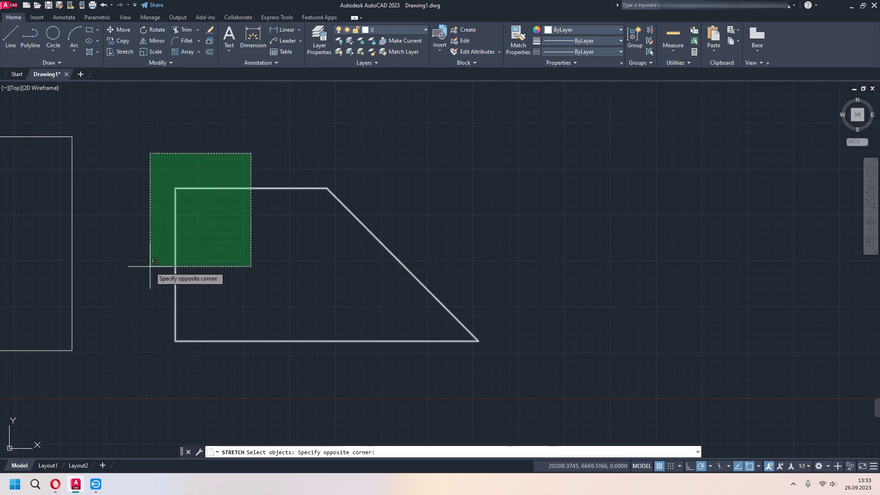
left_click(123, 249)
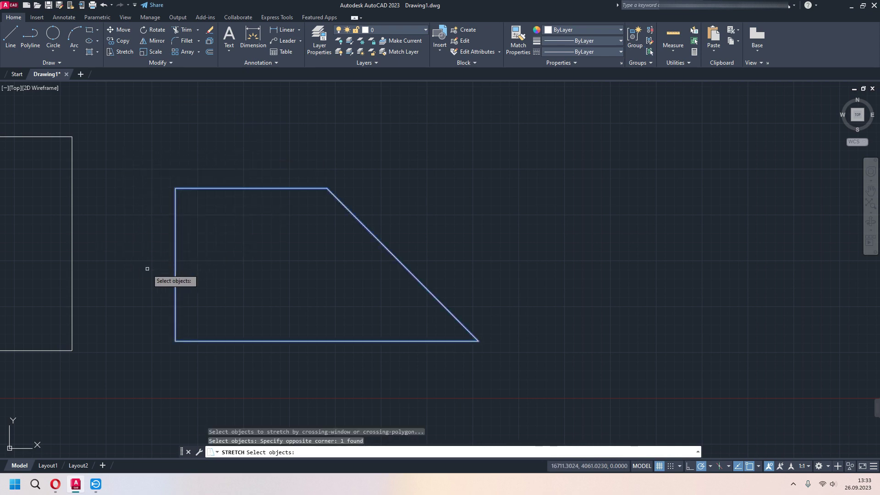
key("Return")
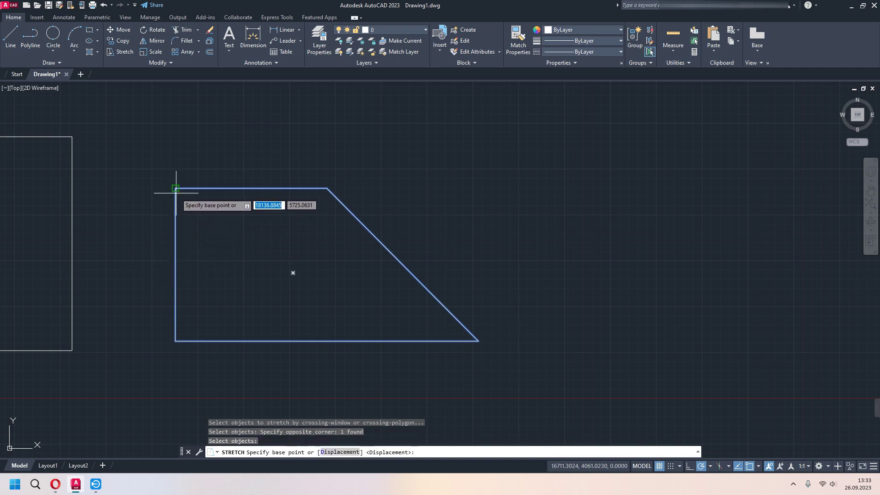
left_click(175, 188)
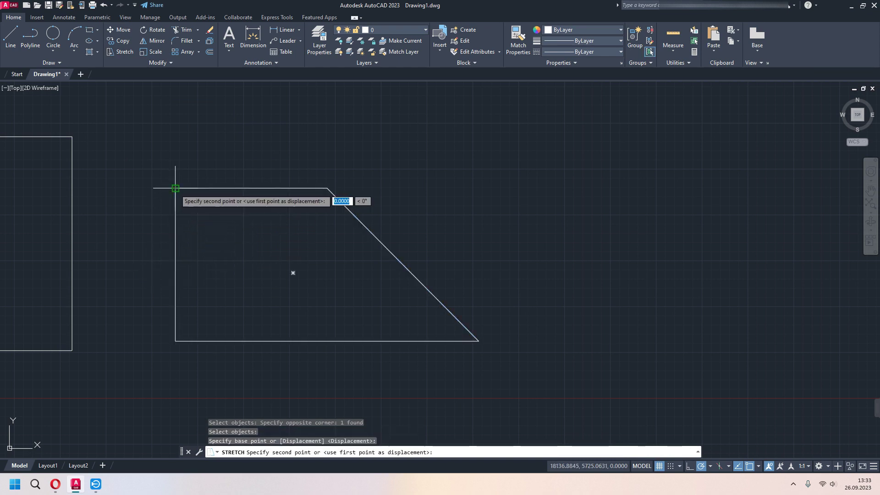
left_click(327, 188)
scroll(428, 311, "down", 2)
mouse_move(508, 280)
middle_mouse_down()
mouse_move(586, 259)
mouse_move(635, 261)
middle_mouse_up()
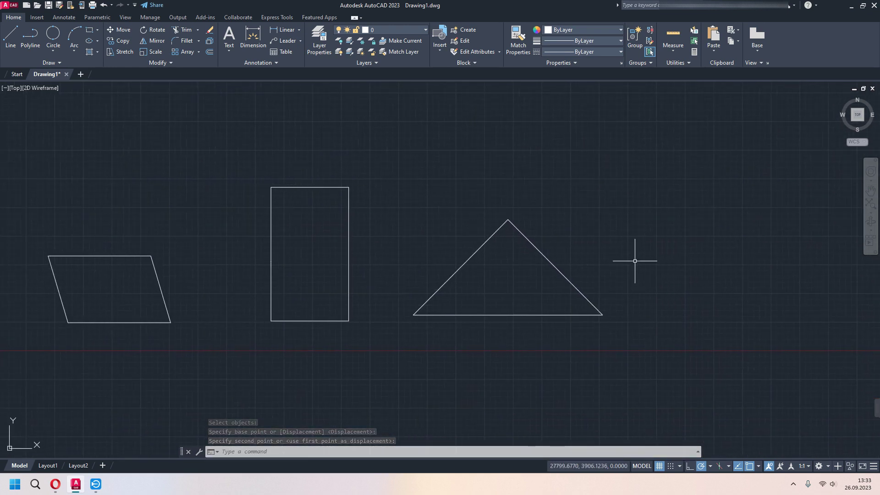